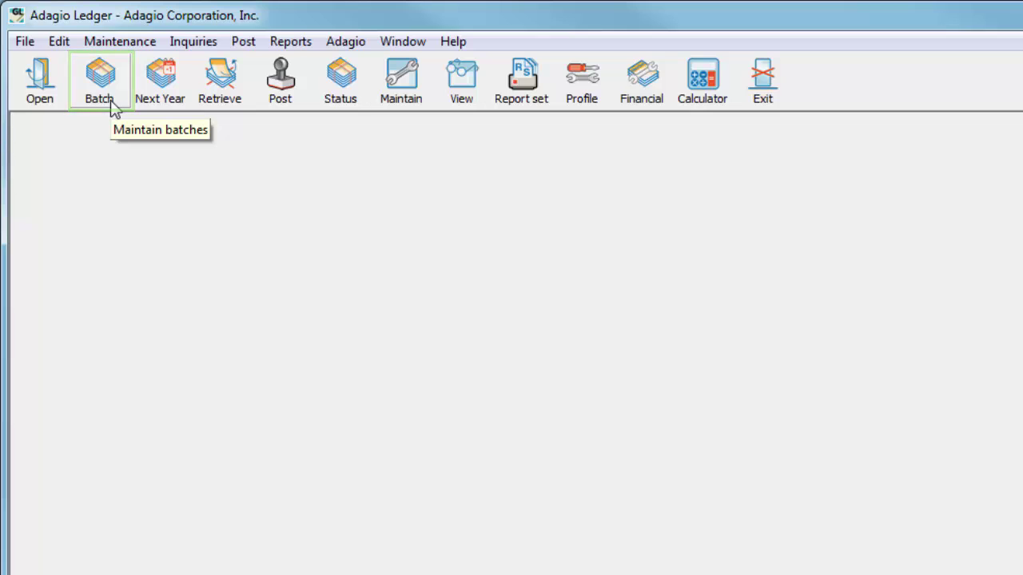
# Step: Drop down the Edit menu to show Current, Next Year and Archived batch choices
pyautogui.click(59, 44)
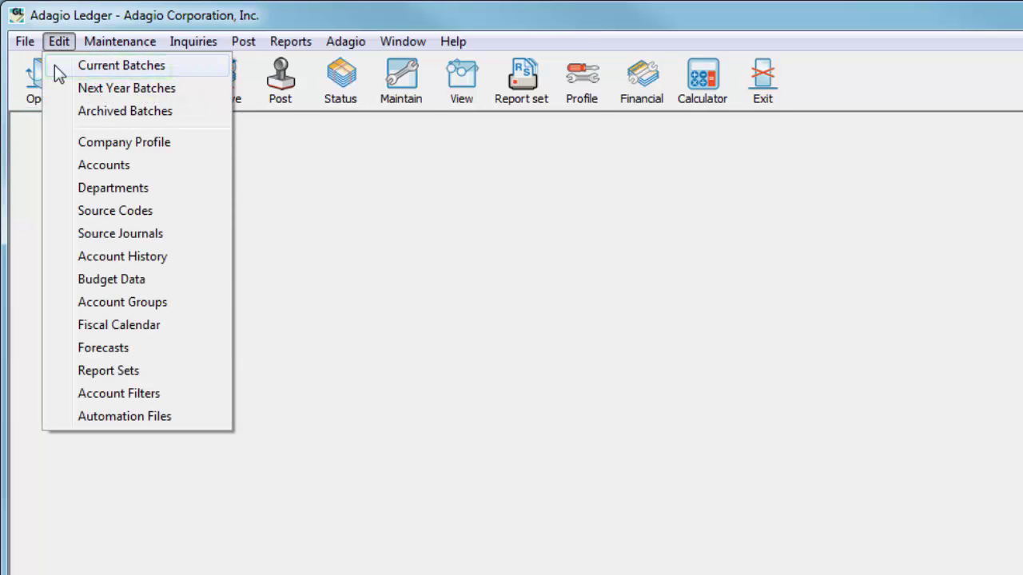
# Step: Open the 2007 current batches list and sort it by Description
pyautogui.click(55, 66)
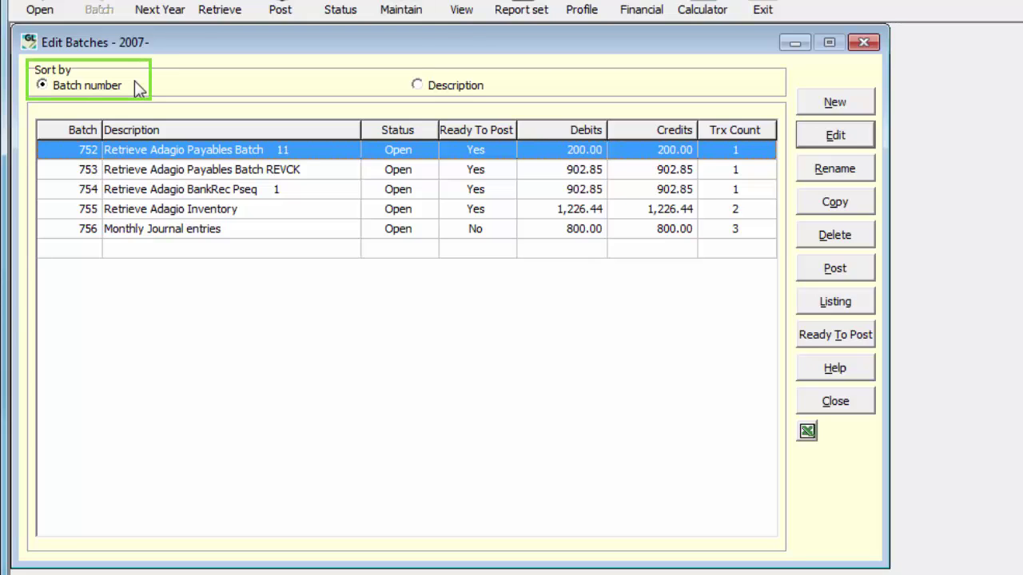
pyautogui.click(416, 85)
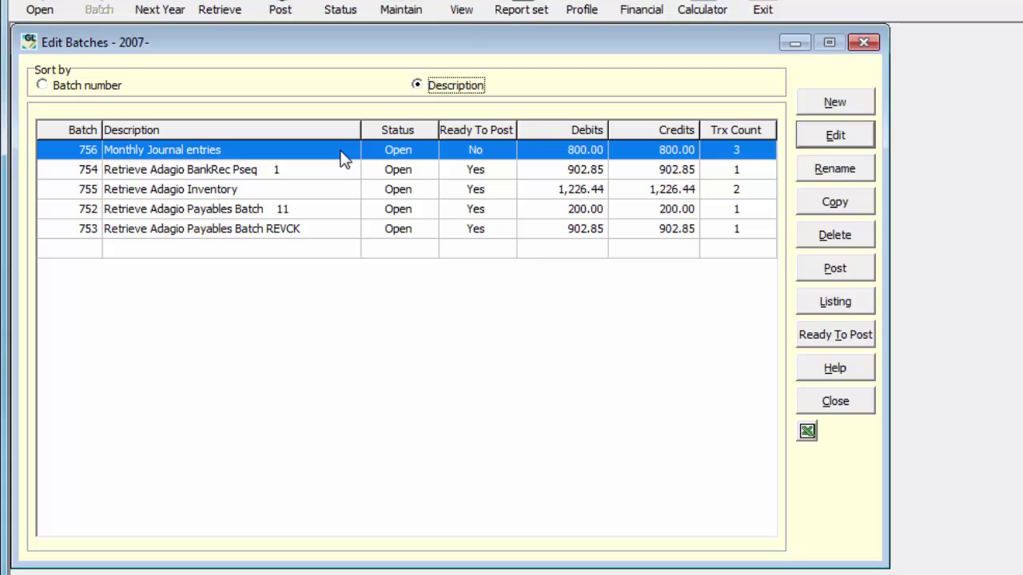
# Step: Inspect entry 1 of batch 756 Monthly Journal entries, balanced at 450.00
pyautogui.doubleClick(343, 153)
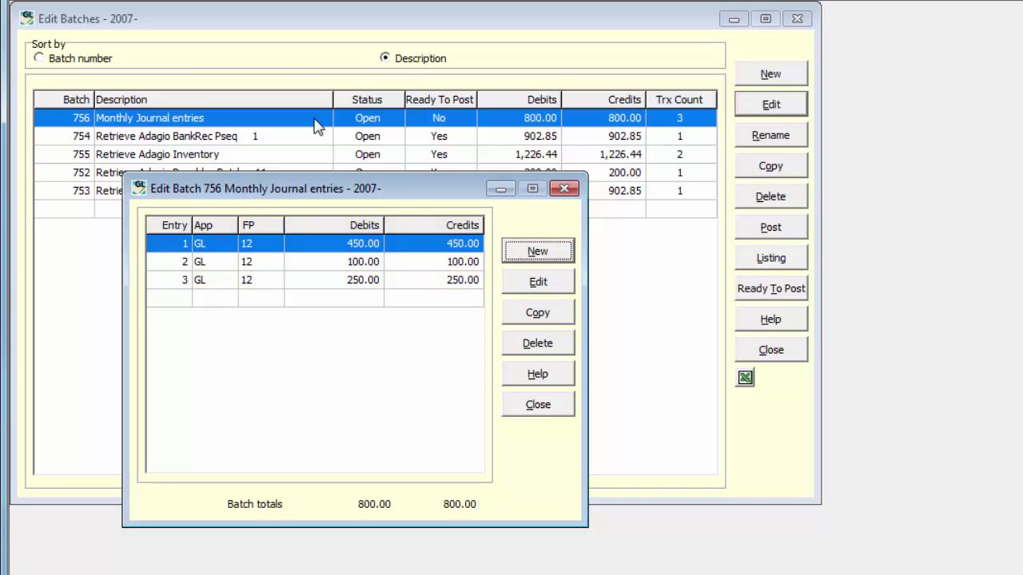
pyautogui.doubleClick(311, 243)
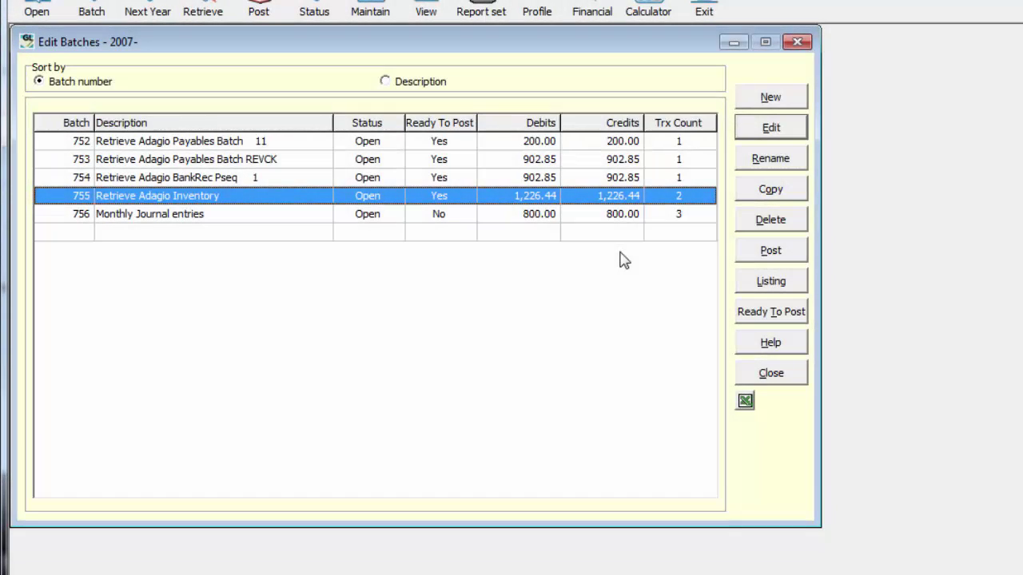
# Step: Begin a new batch, keeping the default dated description and Auto Reverse unchecked
pyautogui.click(744, 105)
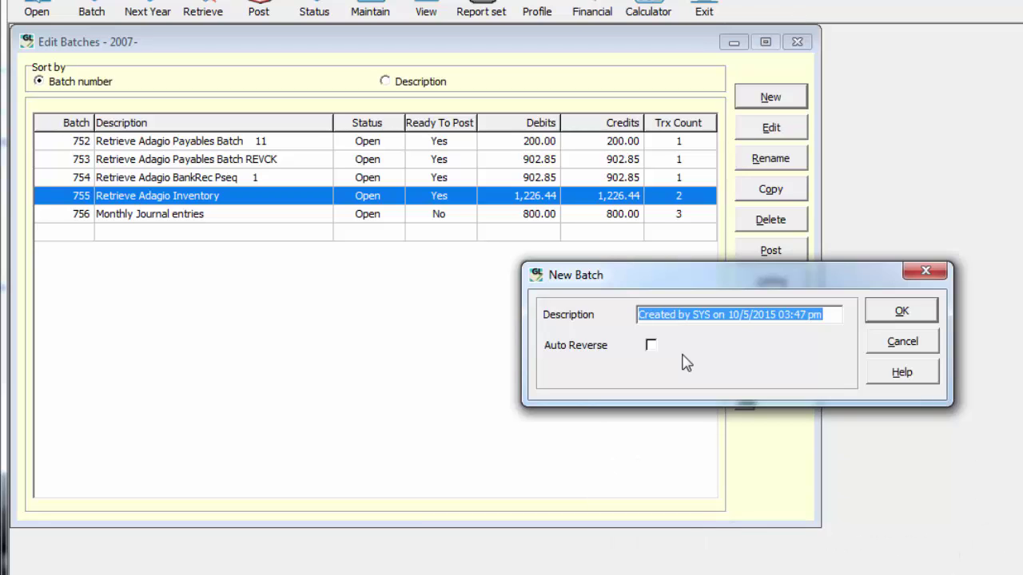
# Step: Create batch 758 with its first entry open for period 12
pyautogui.click(871, 313)
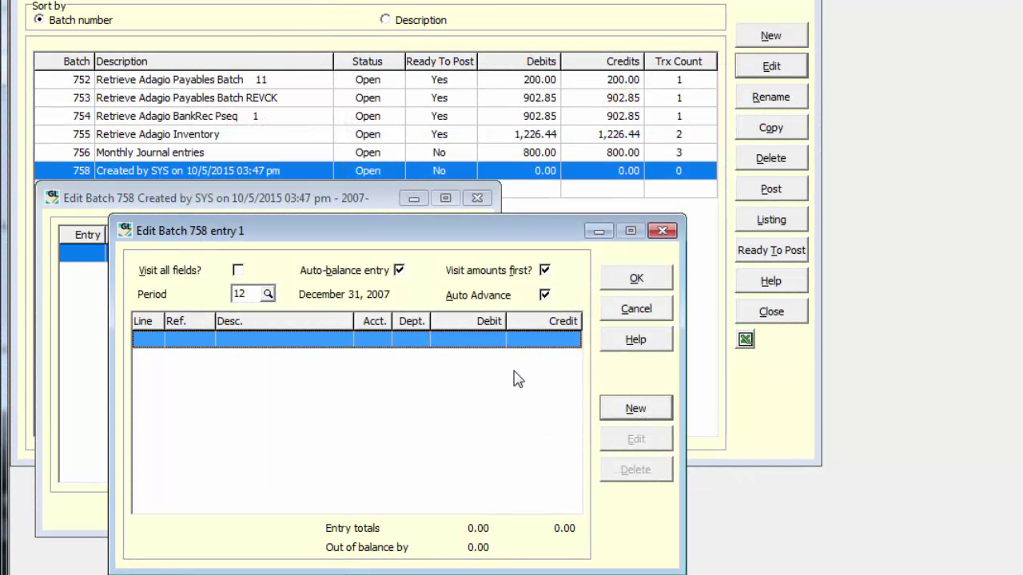
# Step: Add line 1: source JE, reference 55091, 'Site visit', debit 500.00 to cash account 1000
pyautogui.click(609, 420)
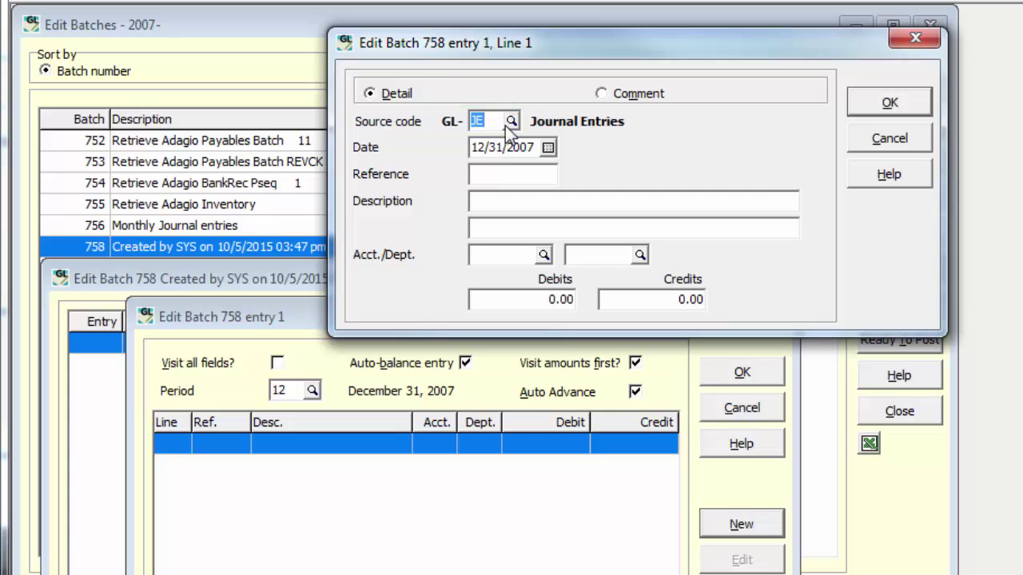
pyautogui.click(507, 123)
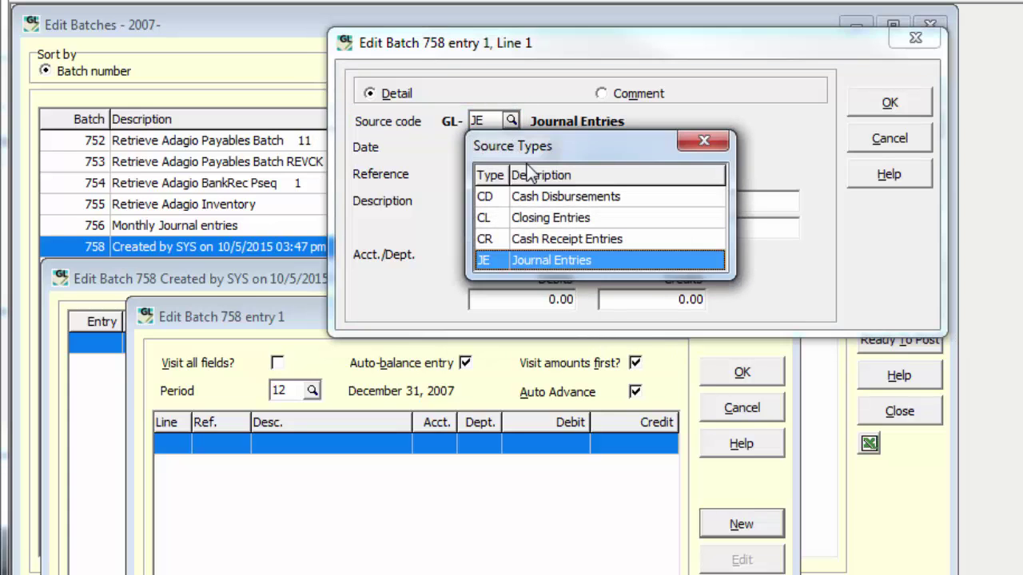
pyautogui.doubleClick(595, 267)
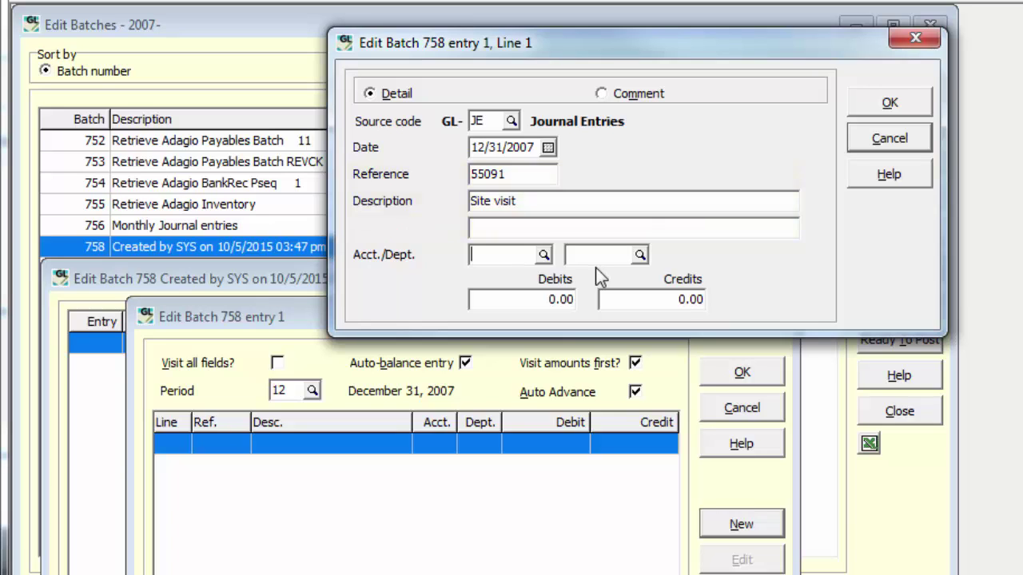
pyautogui.click(544, 259)
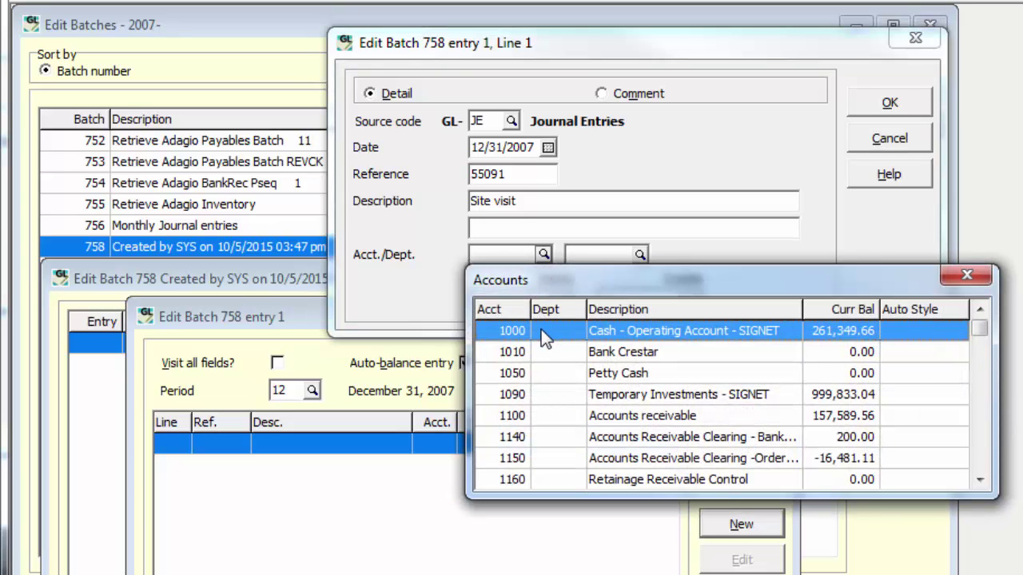
pyautogui.doubleClick(541, 331)
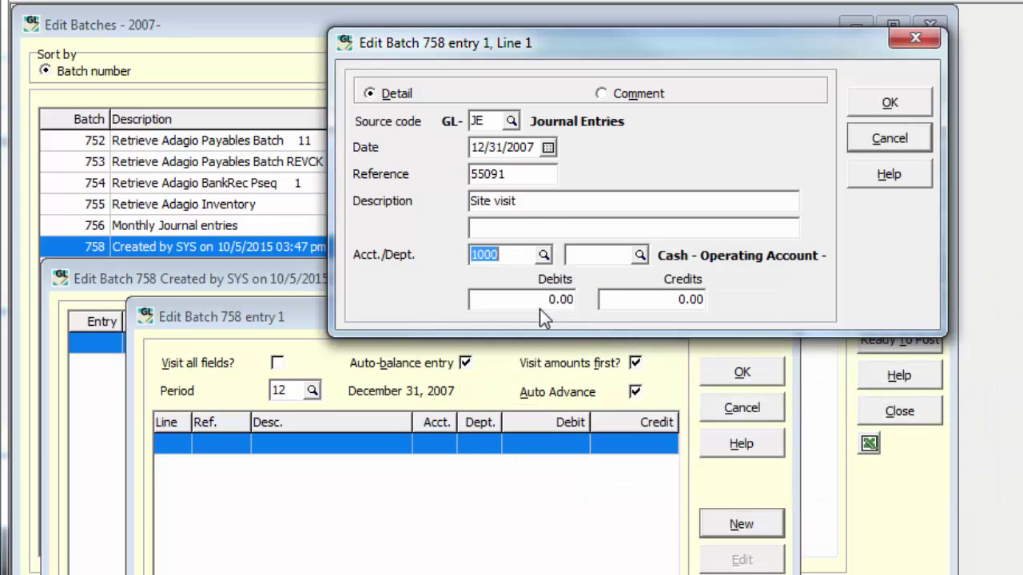
pyautogui.press('Tab')
pyautogui.press('Tab')
pyautogui.write('500')
pyautogui.press('Tab')
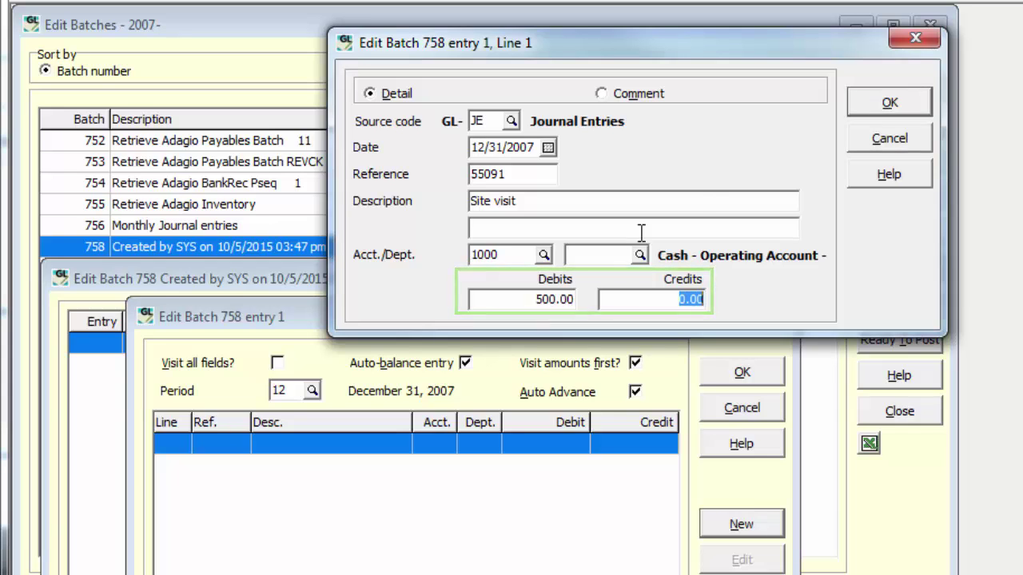
pyautogui.click(854, 110)
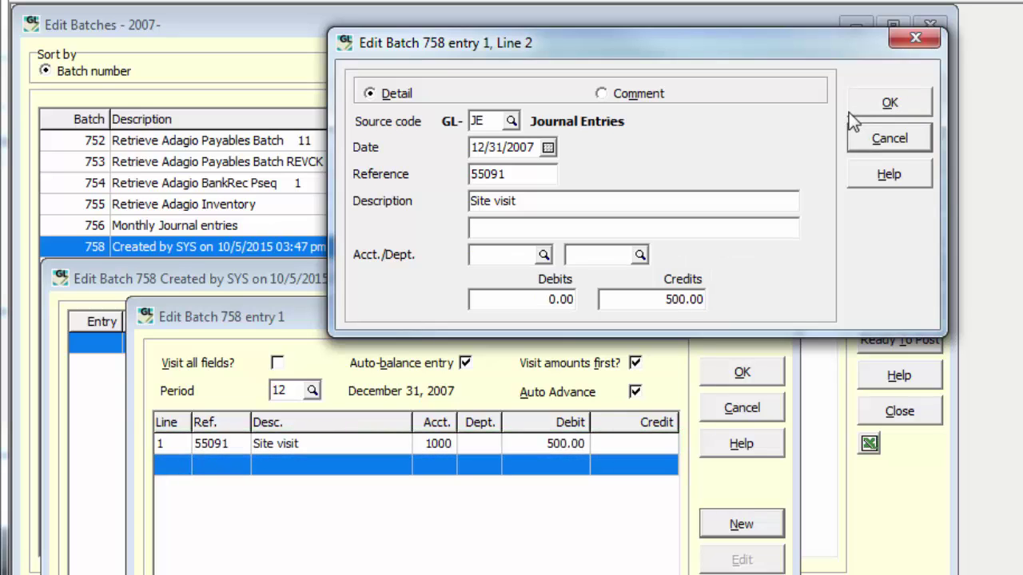
pyautogui.write('4000')
# Step: Credit 350.00 to consulting revenue 4000, department 100, with 3.5 hours
pyautogui.press('Tab')
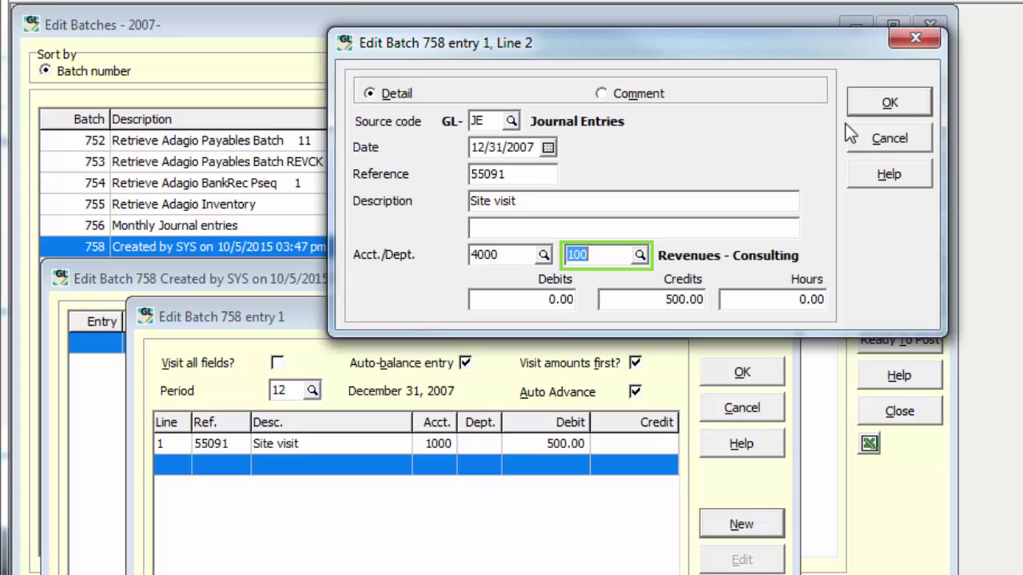
pyautogui.press('F5')
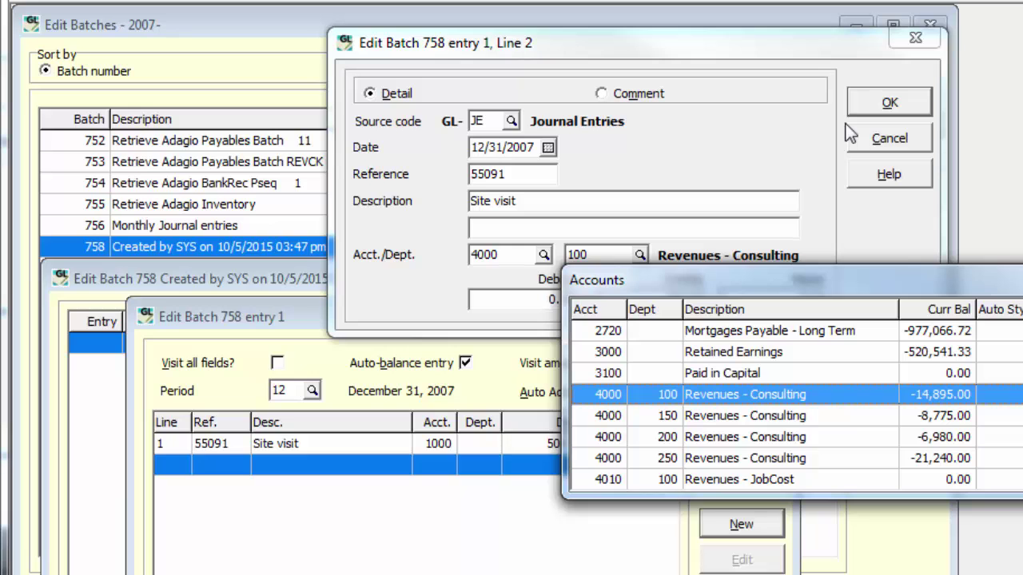
pyautogui.press('Return')
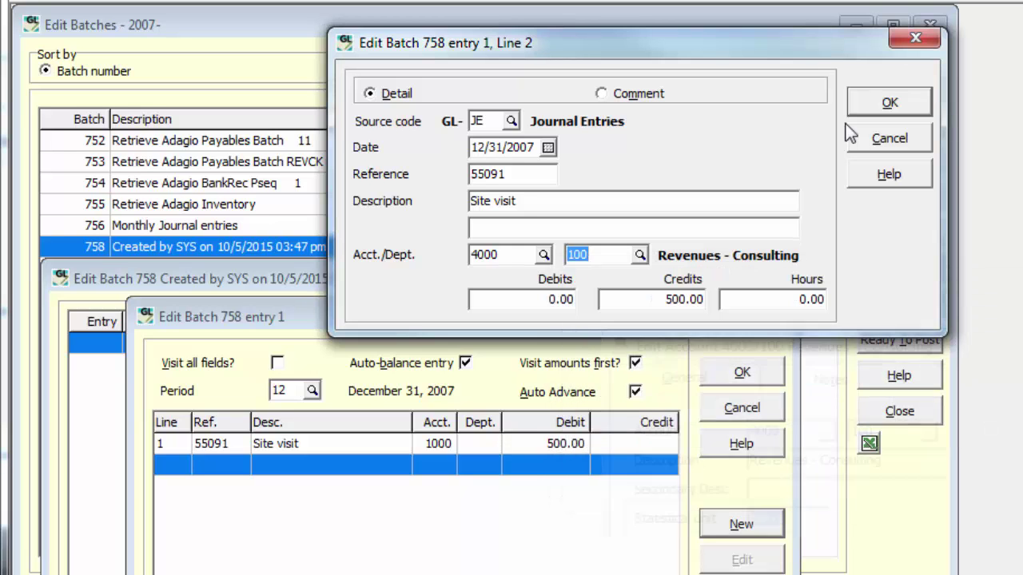
pyautogui.press('Tab')
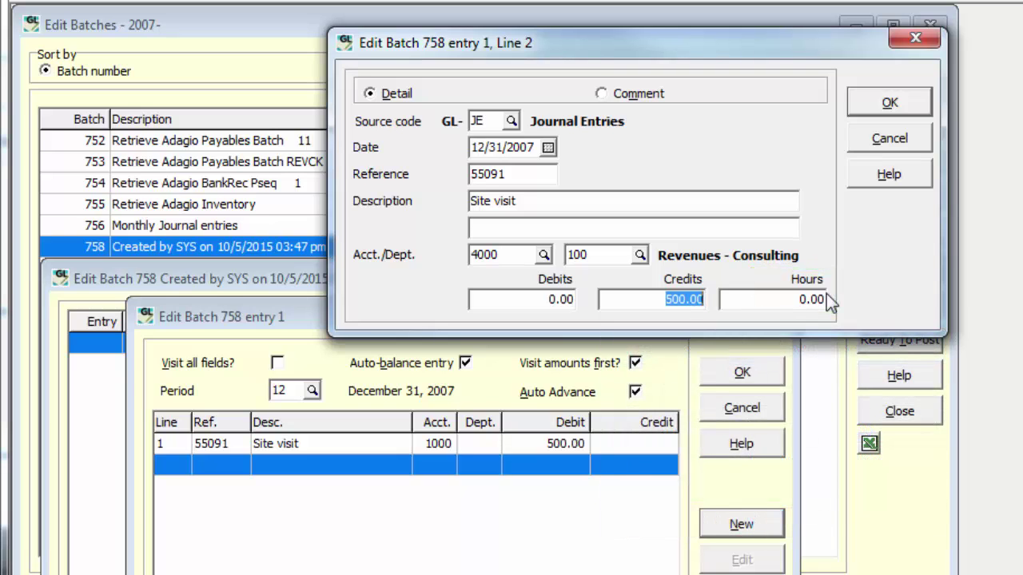
pyautogui.write('350')
pyautogui.press('Tab')
pyautogui.write('3.5')
pyautogui.click(879, 112)
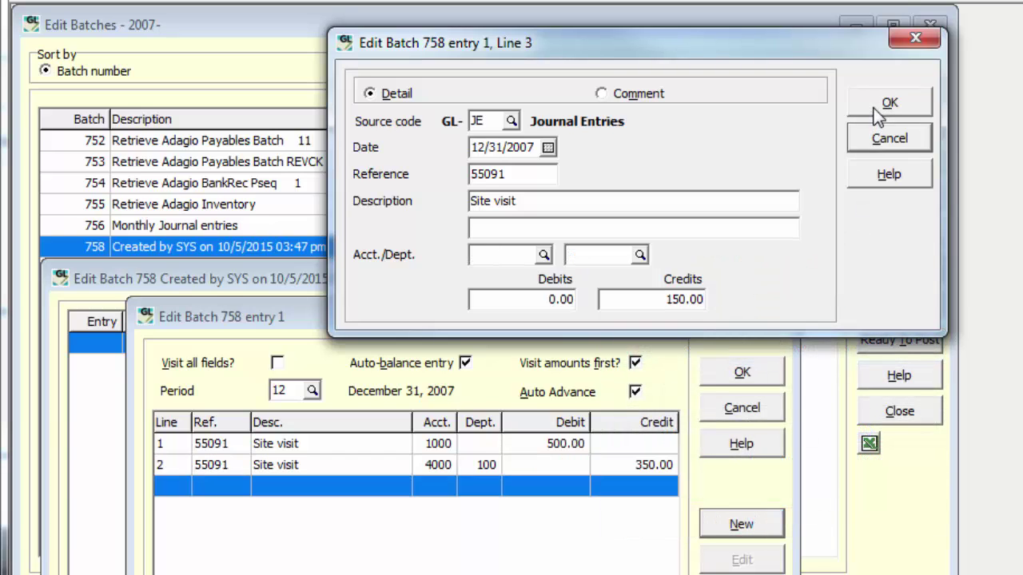
# Step: Credit 150.00 to product sales 4100/100 and discard the empty fourth line
pyautogui.write('4100')
pyautogui.press('Tab')
pyautogui.write('100')
pyautogui.press('Tab')
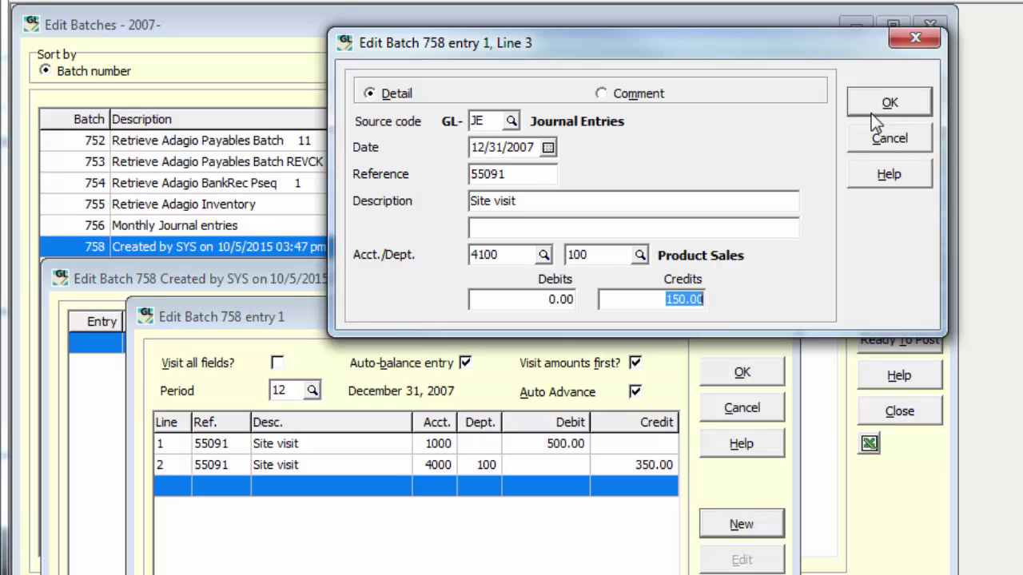
pyautogui.click(872, 113)
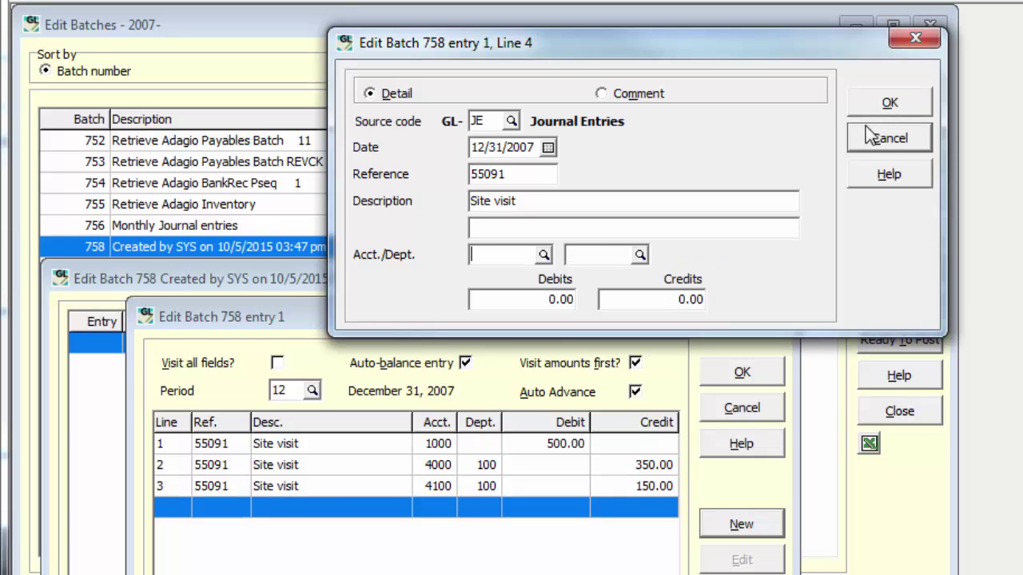
pyautogui.click(856, 145)
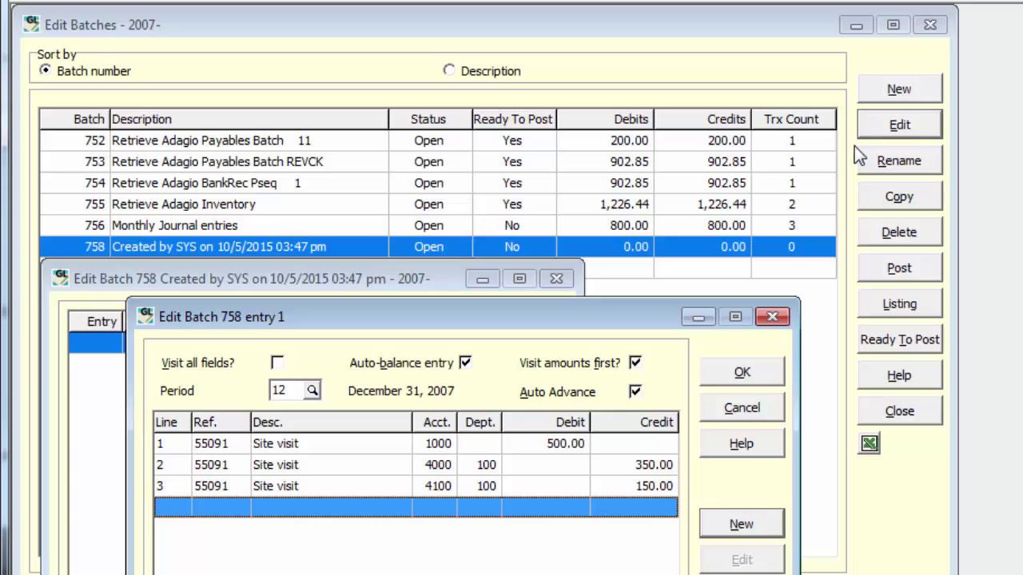
# Step: Save entry 1, then select batches 755–758 and view their Print Batches listing
pyautogui.click(771, 372)
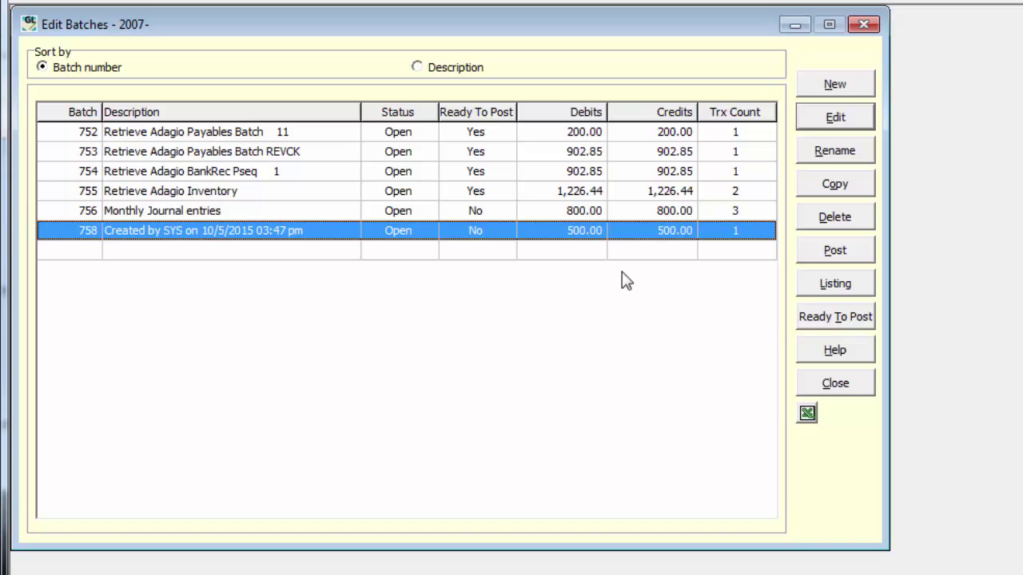
pyautogui.keyDown('shift'); pyautogui.click(626, 197); pyautogui.keyUp('shift')
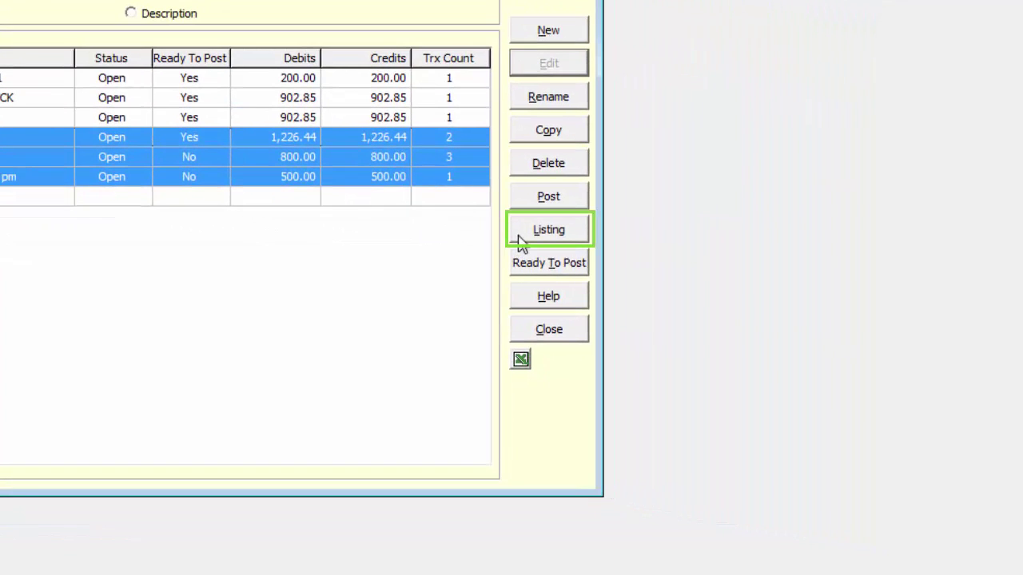
pyautogui.click(519, 237)
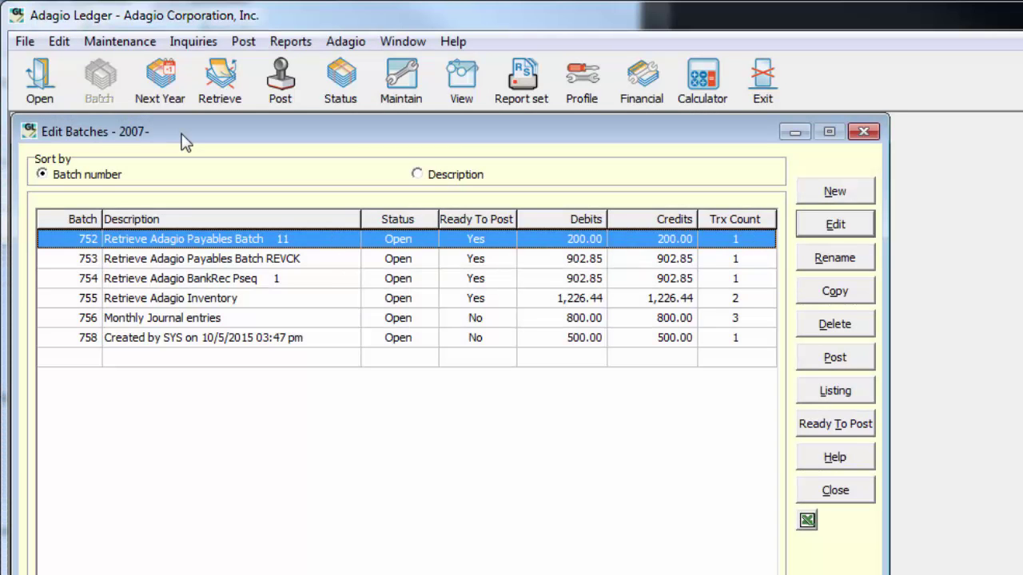
# Step: View the archived batches, then open the 2008 next-year batches list
pyautogui.click(59, 41)
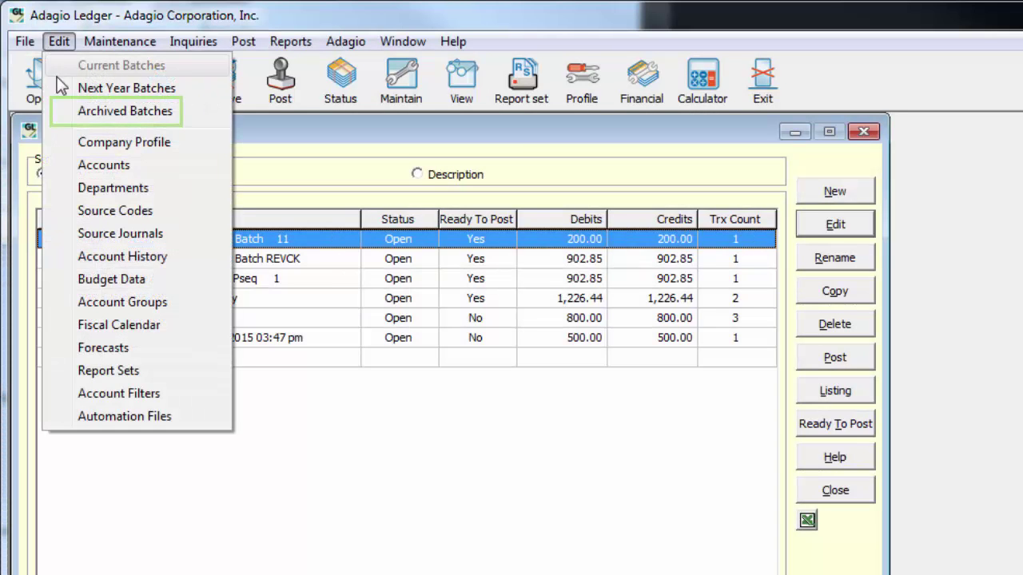
pyautogui.click(60, 116)
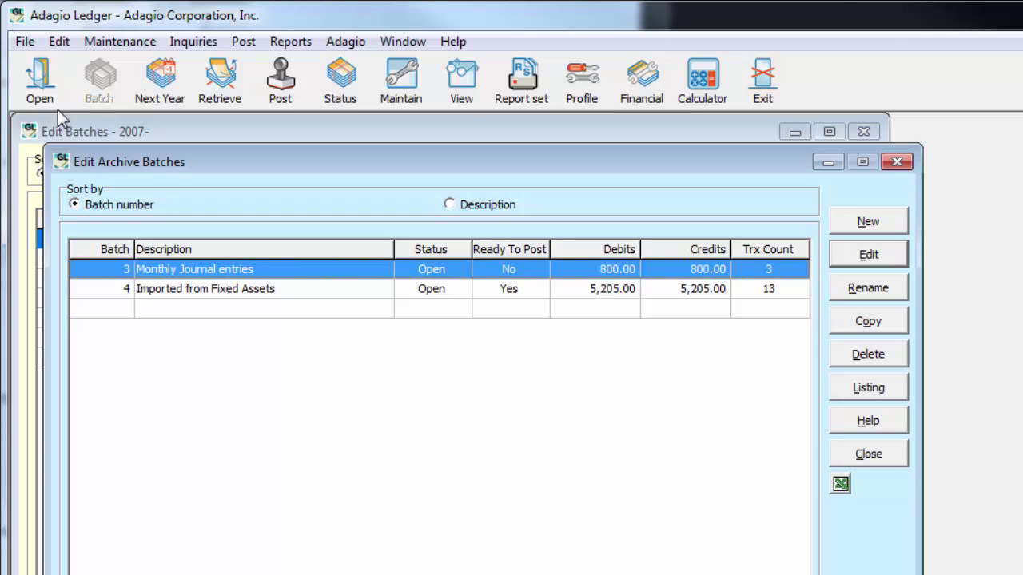
pyautogui.click(148, 112)
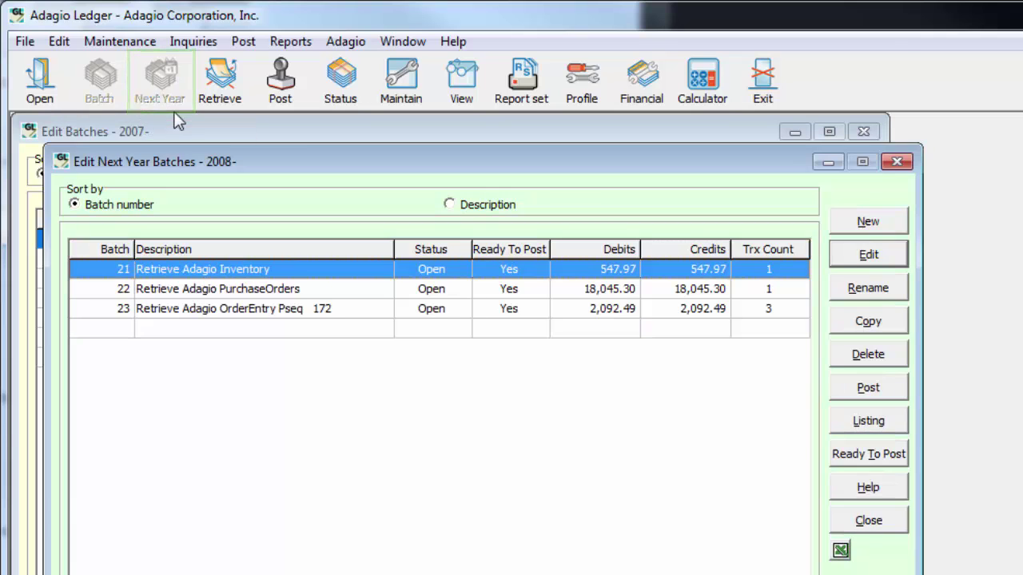